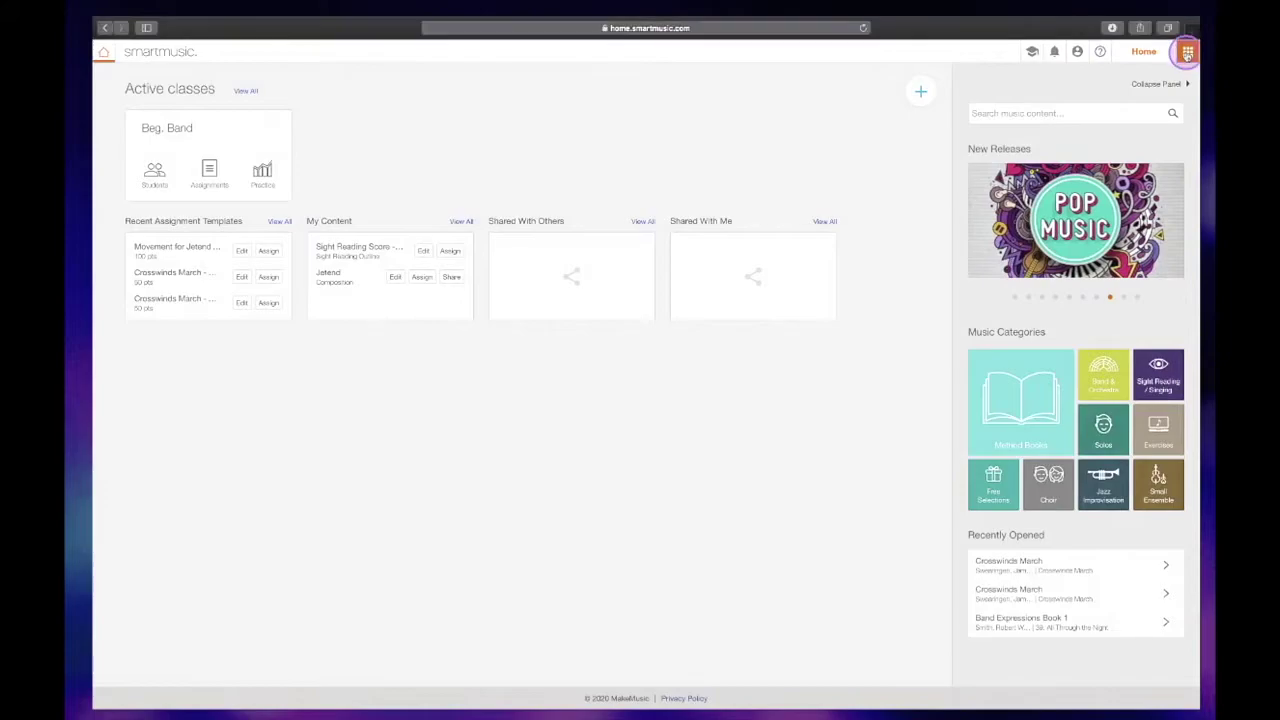
Open Units and add the First Sounds and Mouthpiece Rock assignment templates to the Trial unit
left_click(1187, 53)
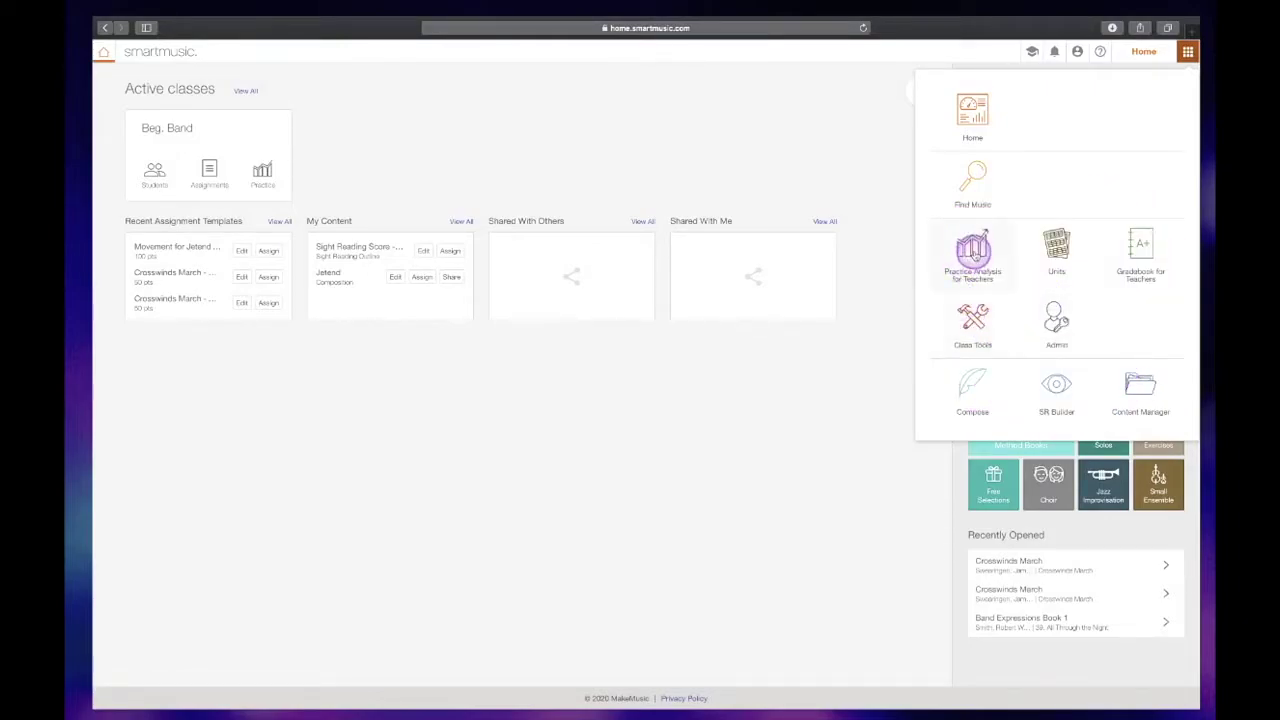
left_click(1061, 247)
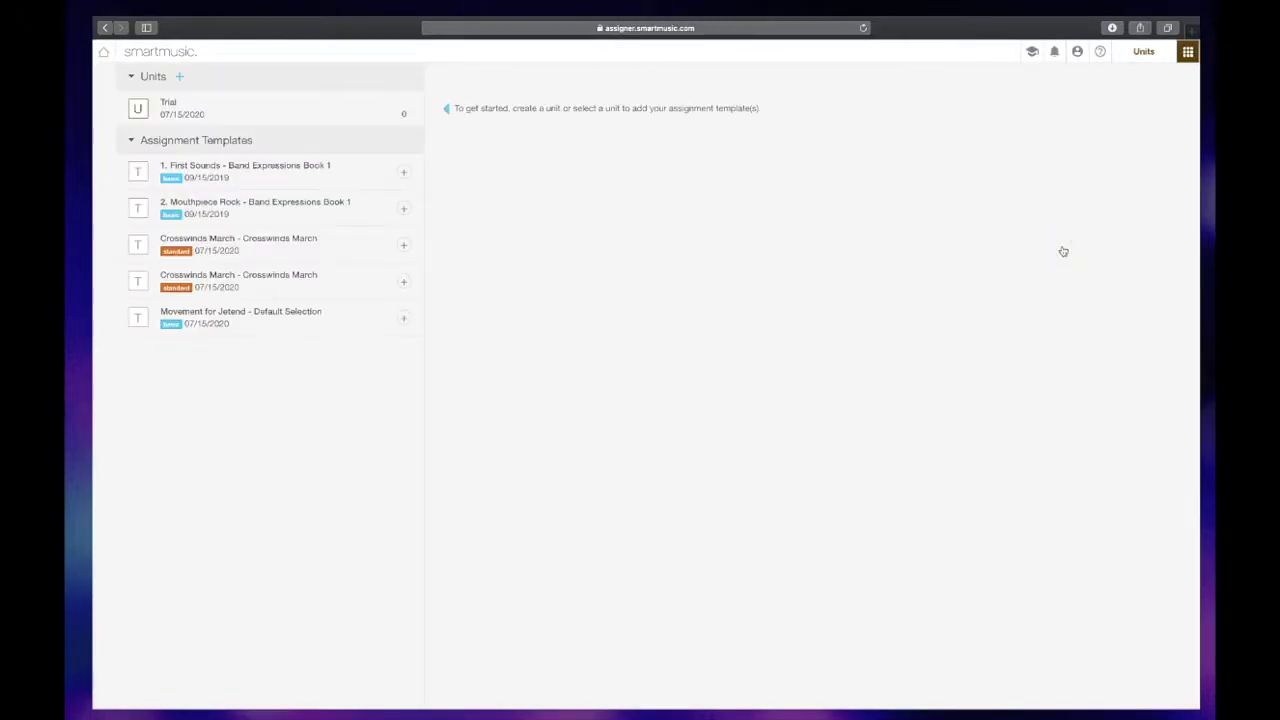
left_click(206, 106)
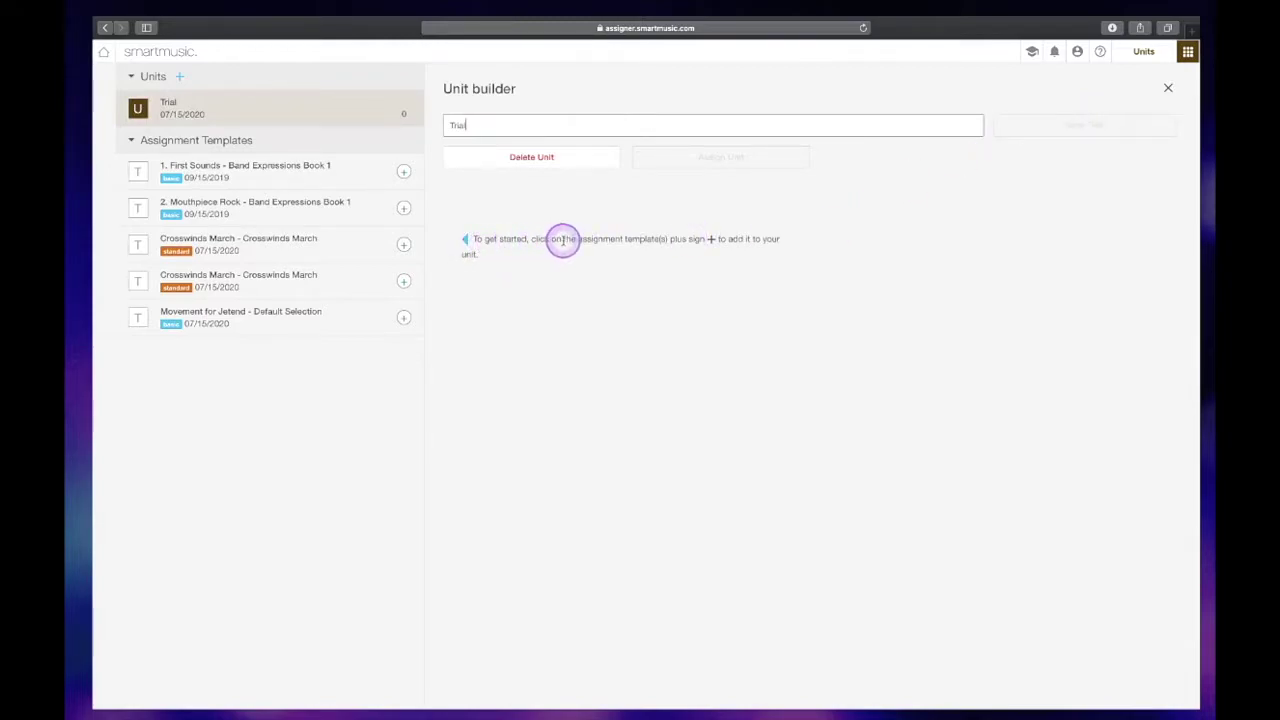
left_click(403, 174)
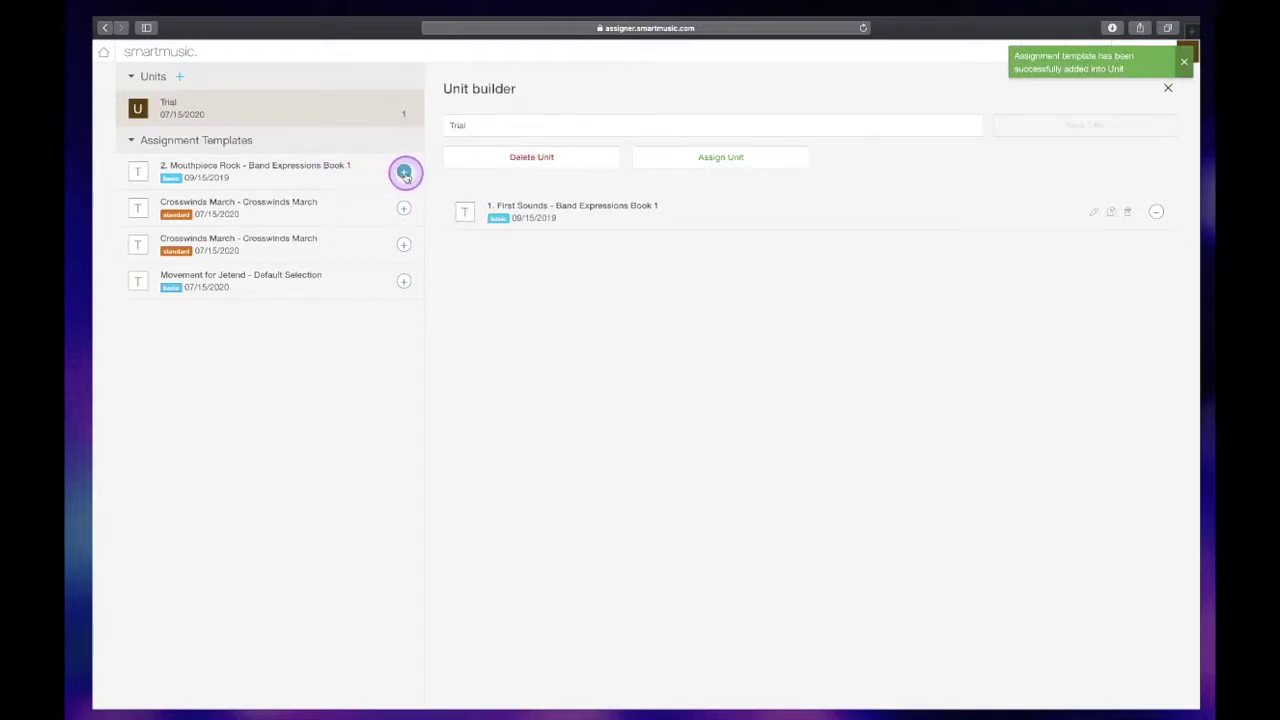
left_click(405, 174)
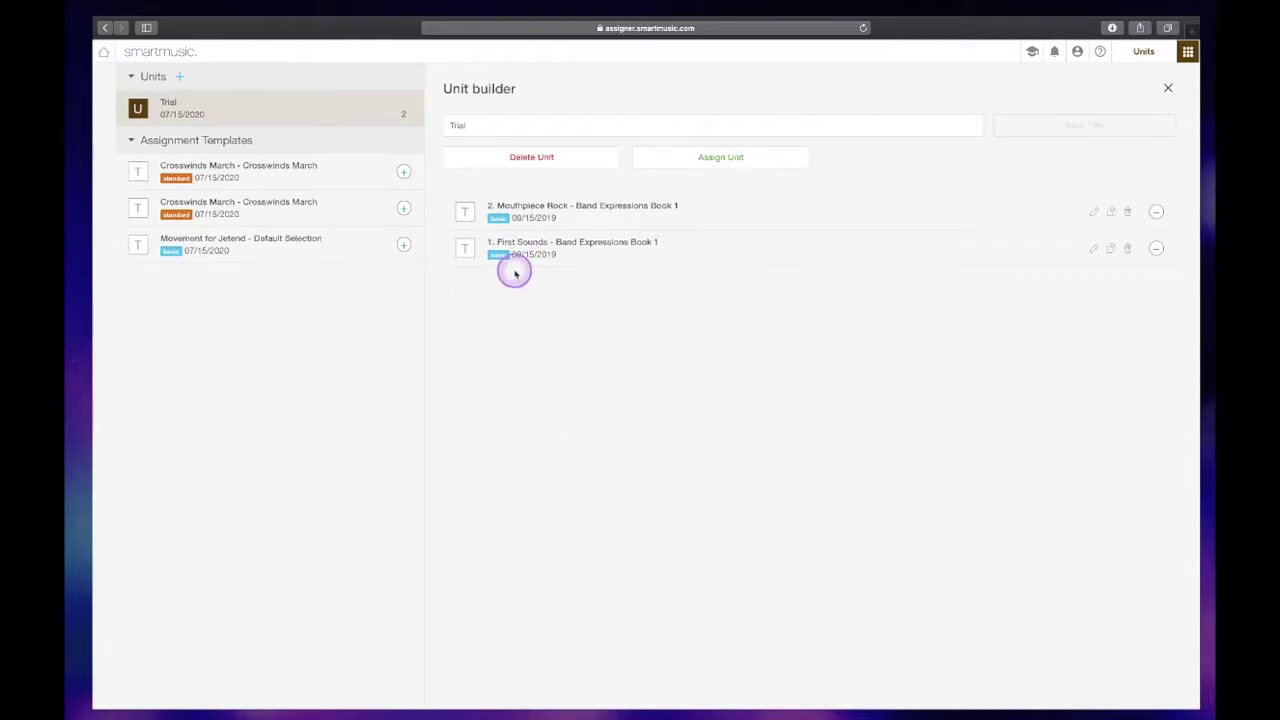
Start assigning the Trial unit and choose Beg. Band as the receiving class
left_click(687, 161)
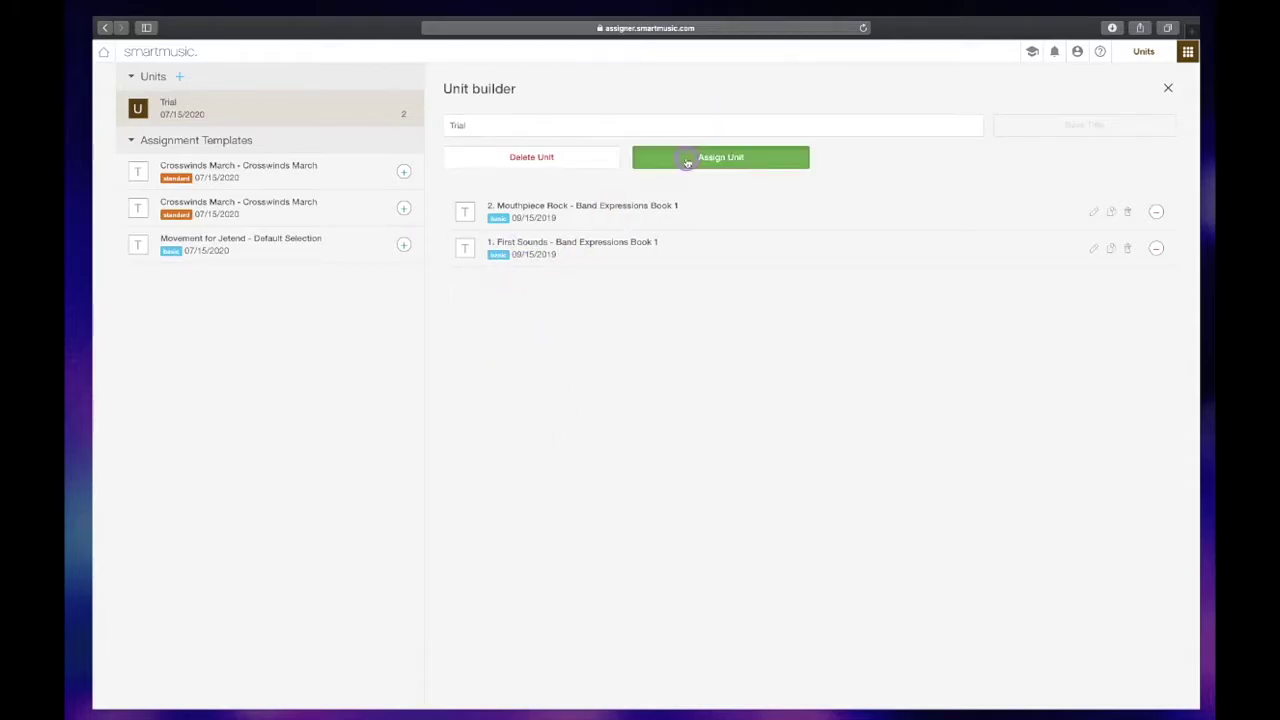
left_click(730, 142)
left_click(752, 162)
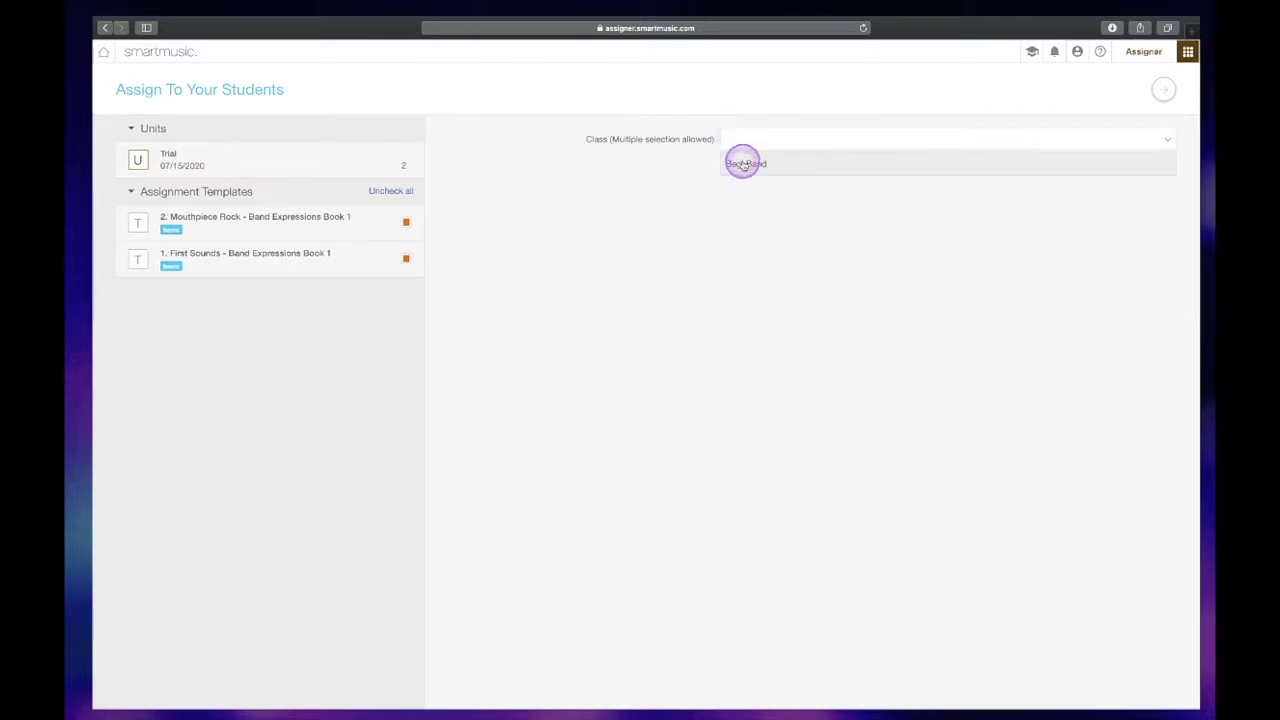
left_click(722, 182)
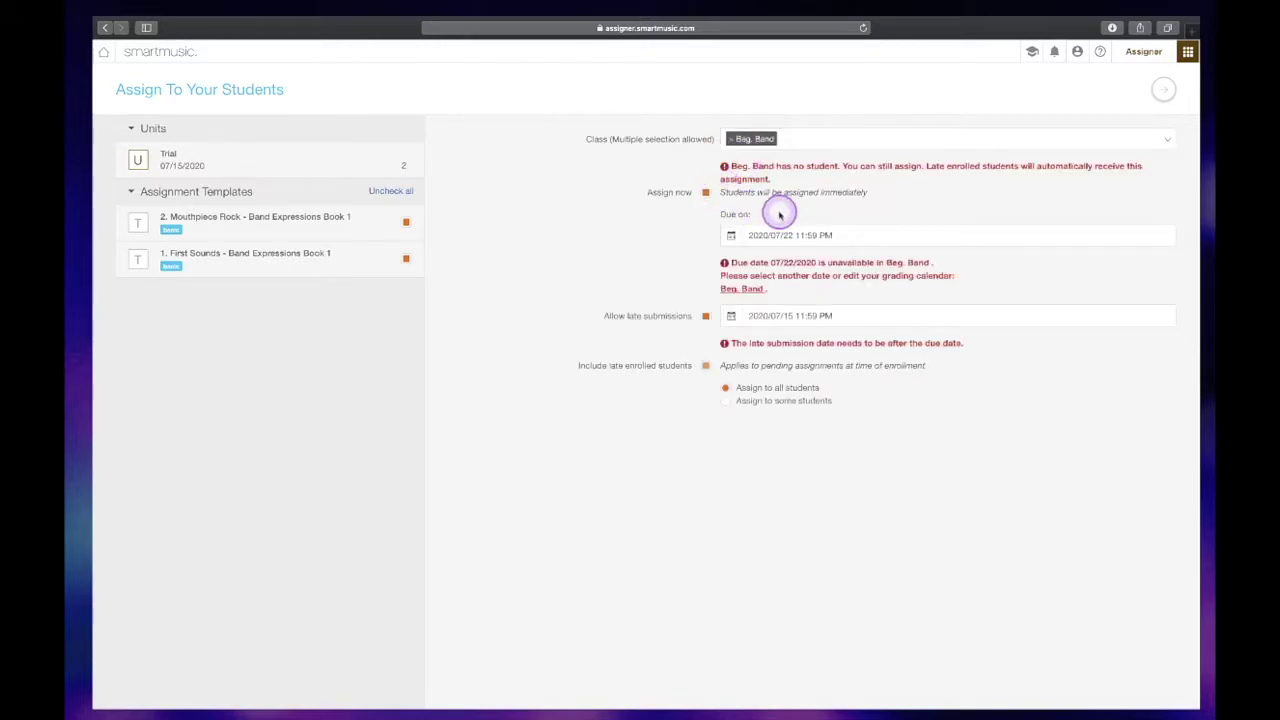
Set the unit's due date to 2020/08/28 and check the calendar for late submissions
left_click(866, 234)
left_click(921, 261)
left_click(893, 397)
left_click(1006, 340)
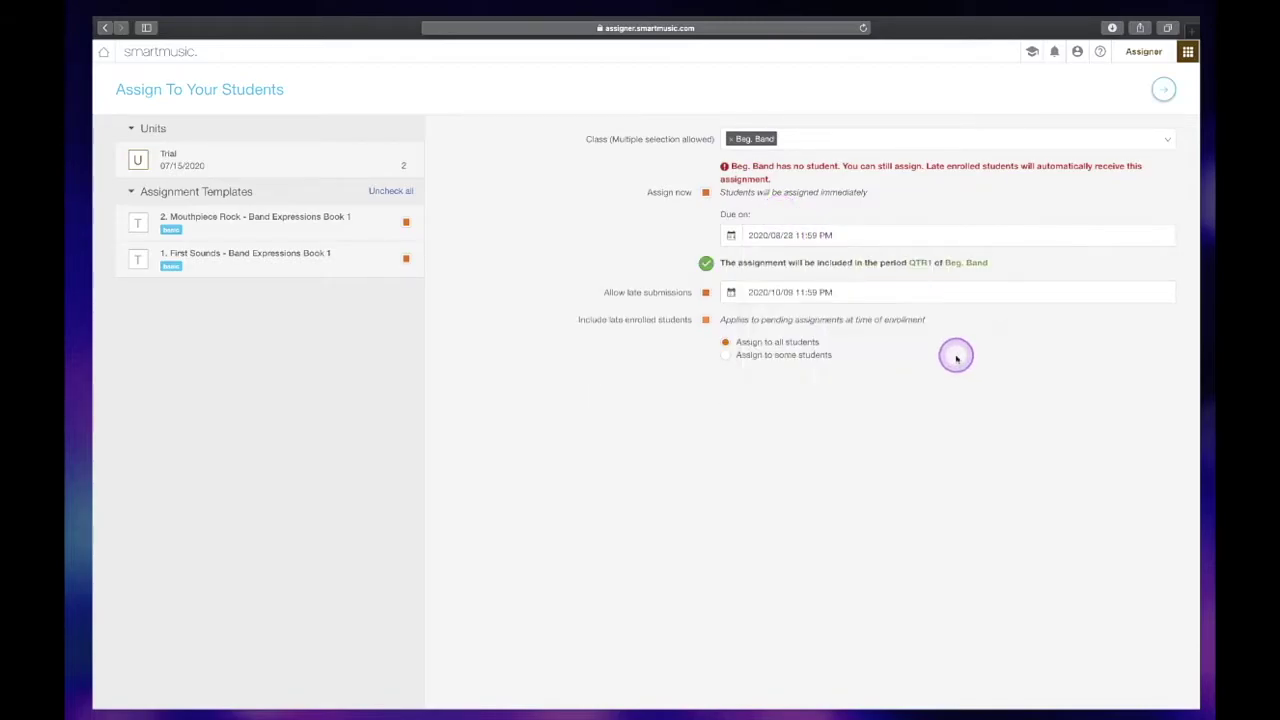
left_click(760, 293)
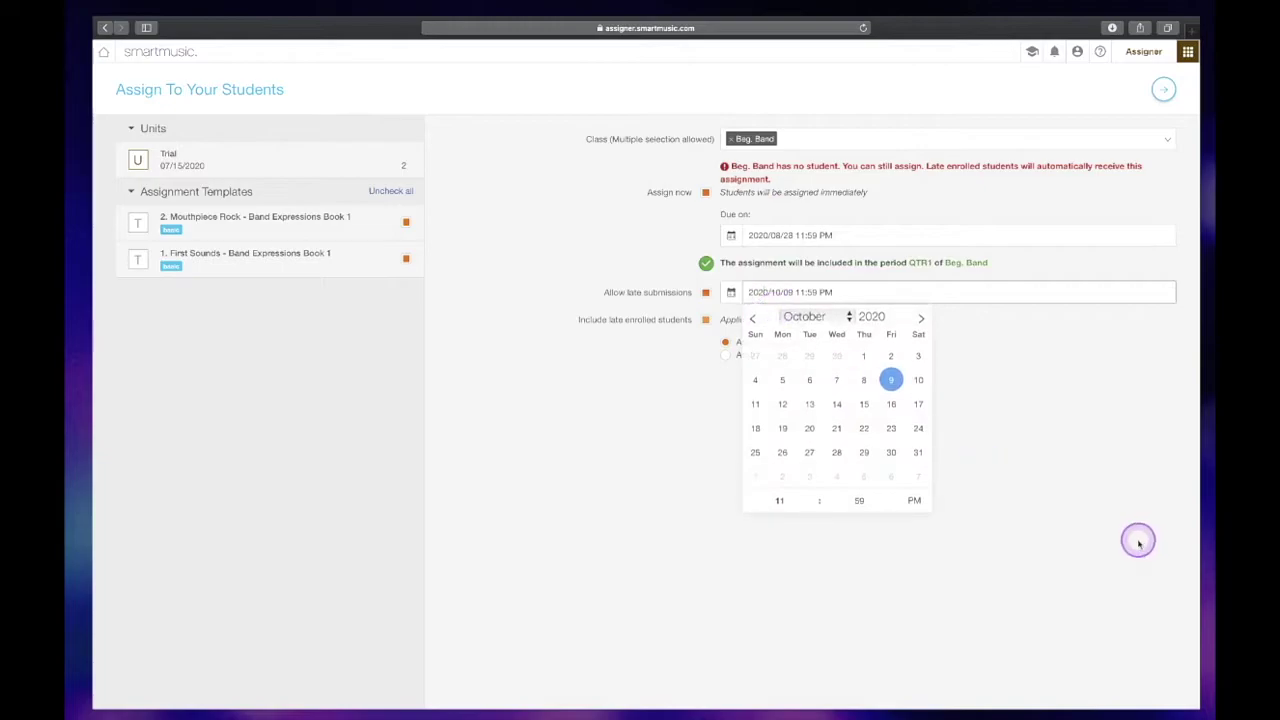
left_click(1055, 467)
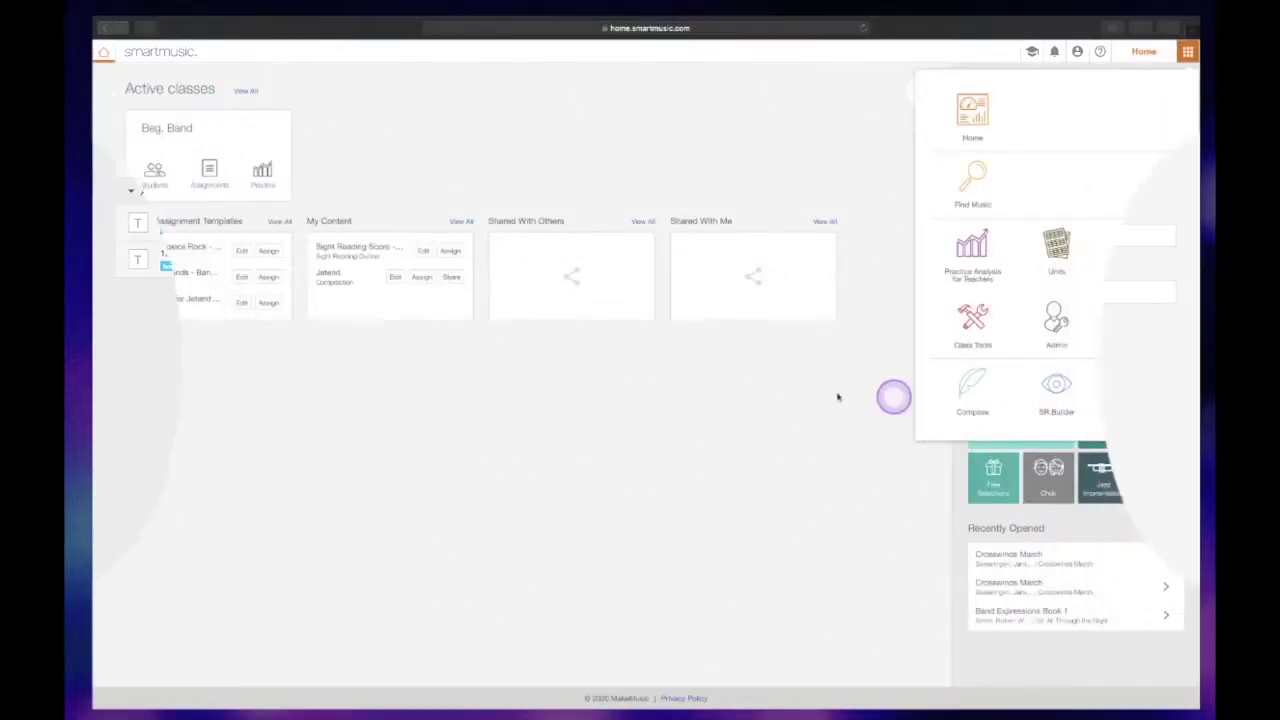
Open Class Tools for the Beg. Band class and review its grading scale
left_click(973, 326)
left_click(973, 326)
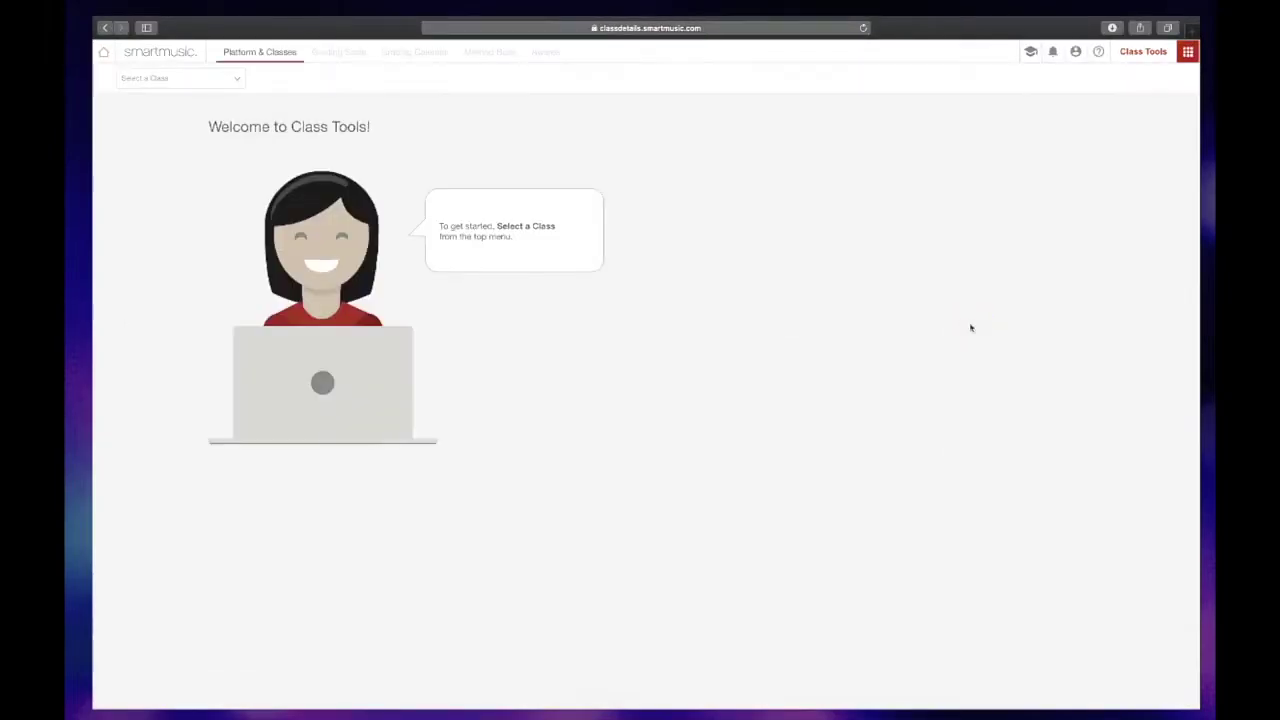
left_click(230, 77)
left_click(211, 103)
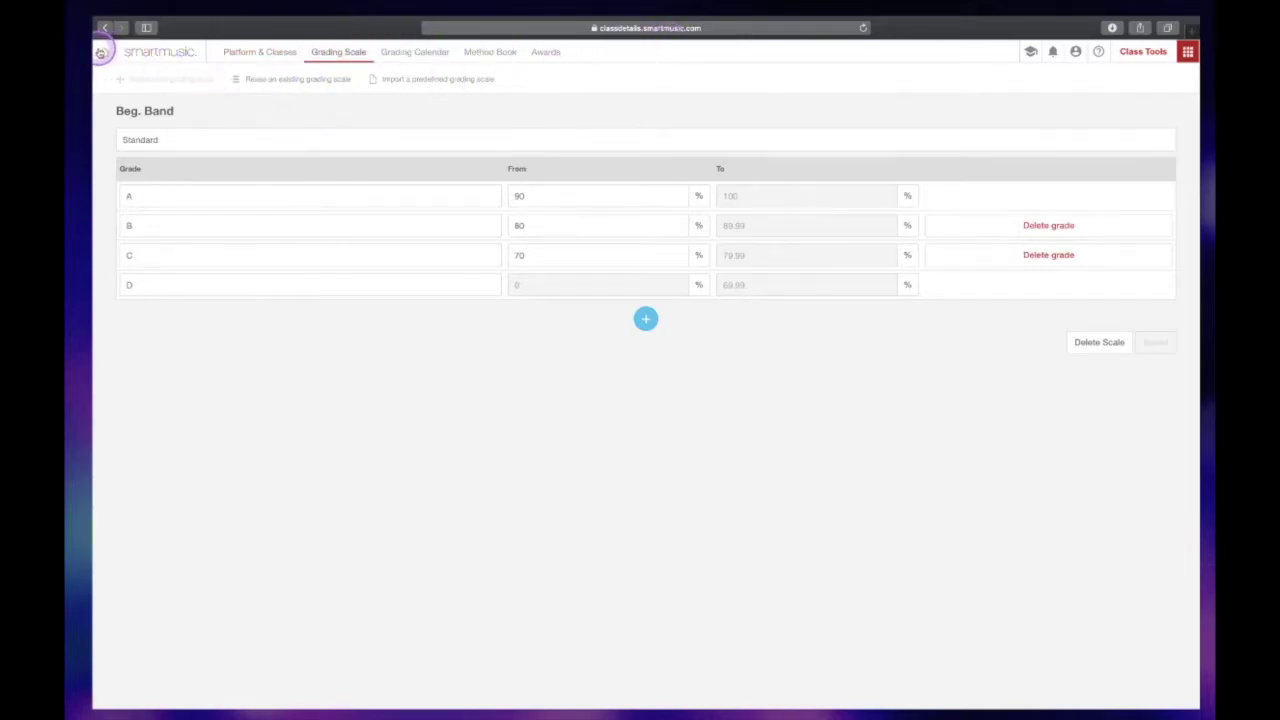
View the platform subscriptions in Admin and return to the home page
left_click(102, 50)
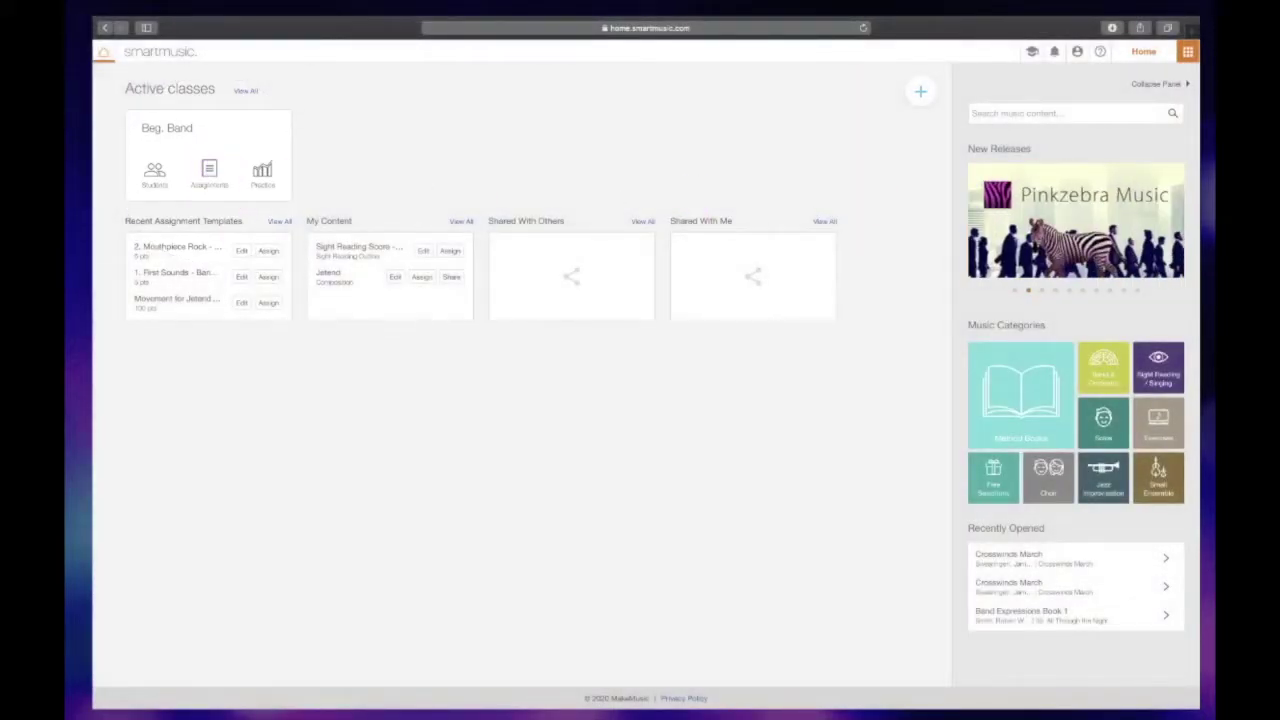
left_click(1187, 51)
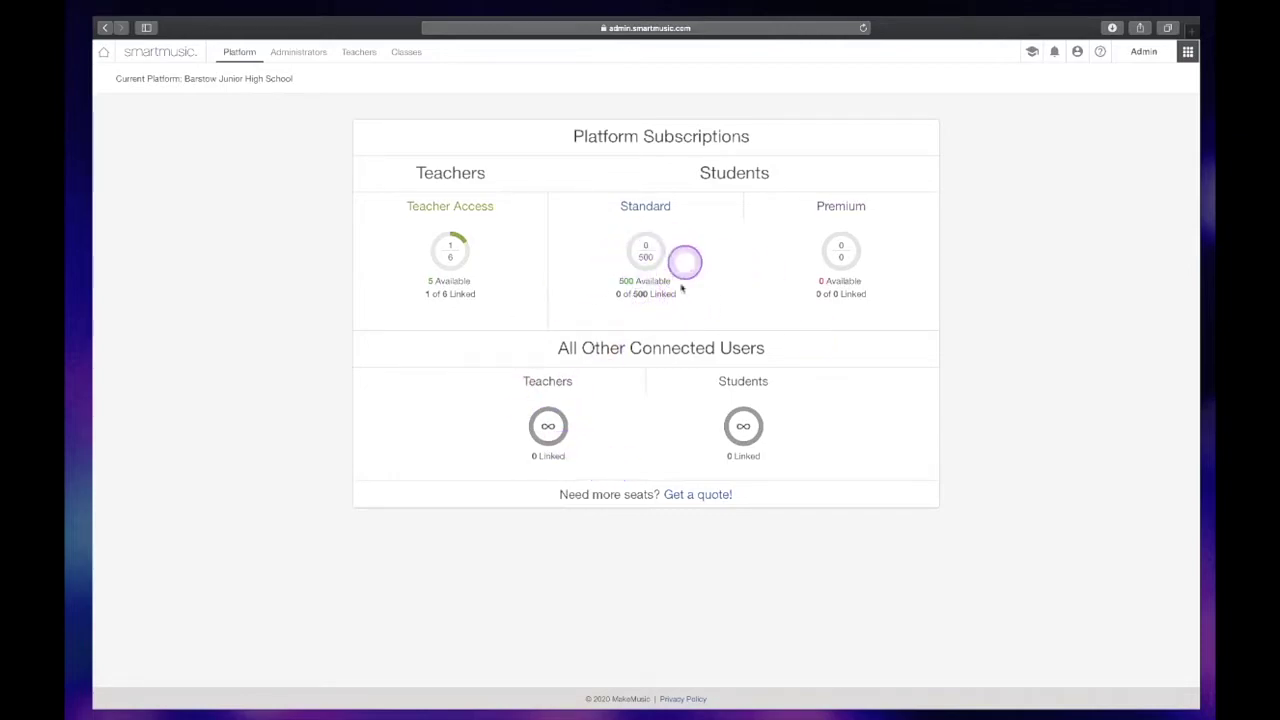
left_click(104, 51)
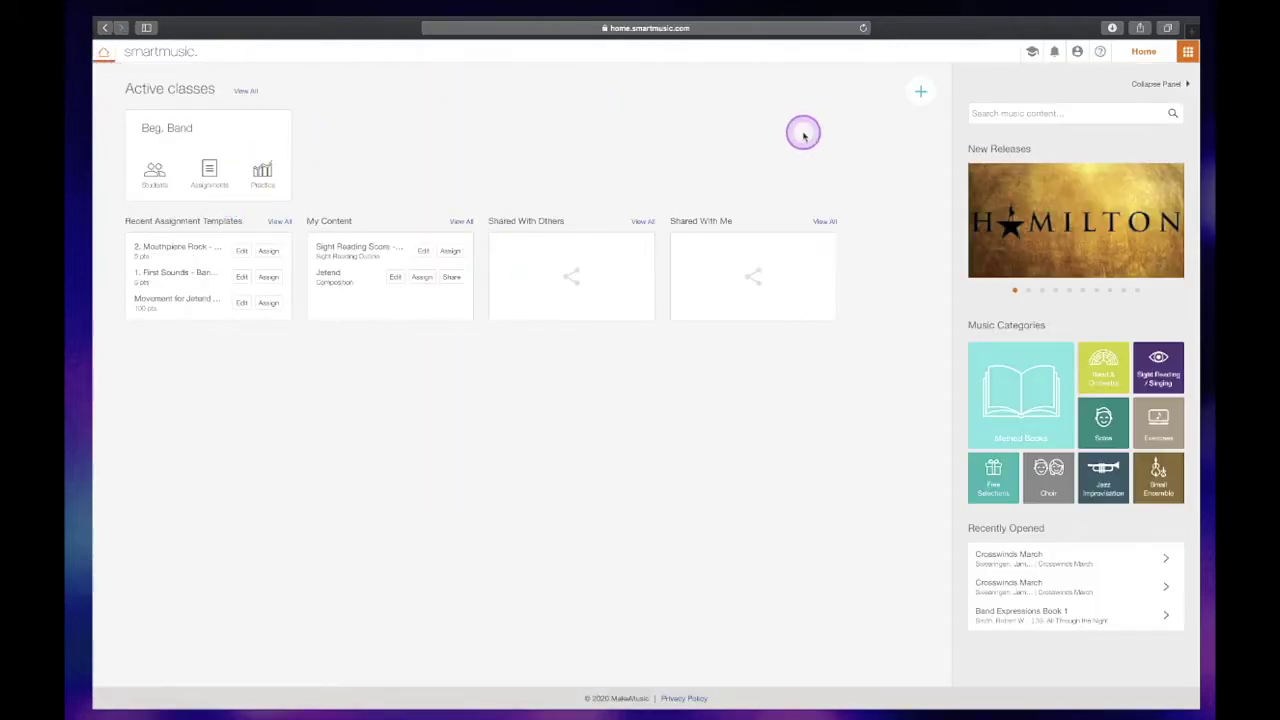
Open Practice Analysis and filter practice time to the Beg. Band class for the current grading period
left_click(1188, 51)
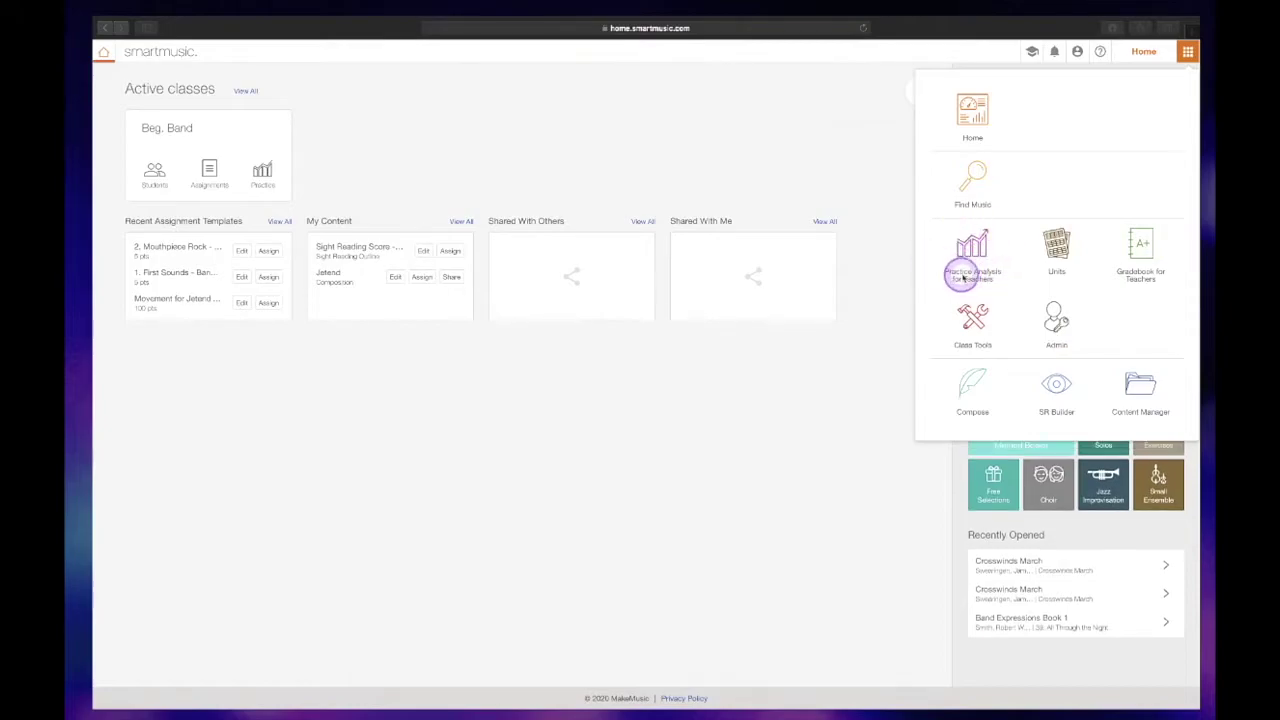
left_click(953, 235)
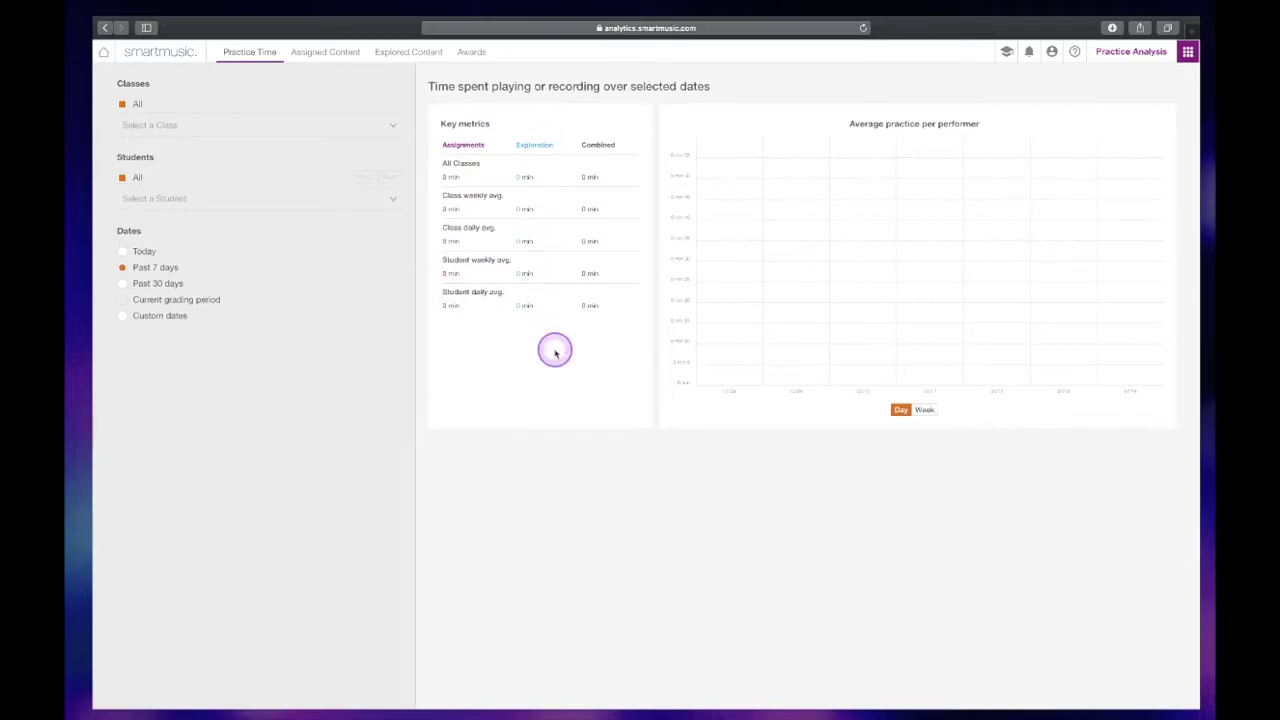
left_click(123, 105)
left_click(145, 124)
left_click(148, 151)
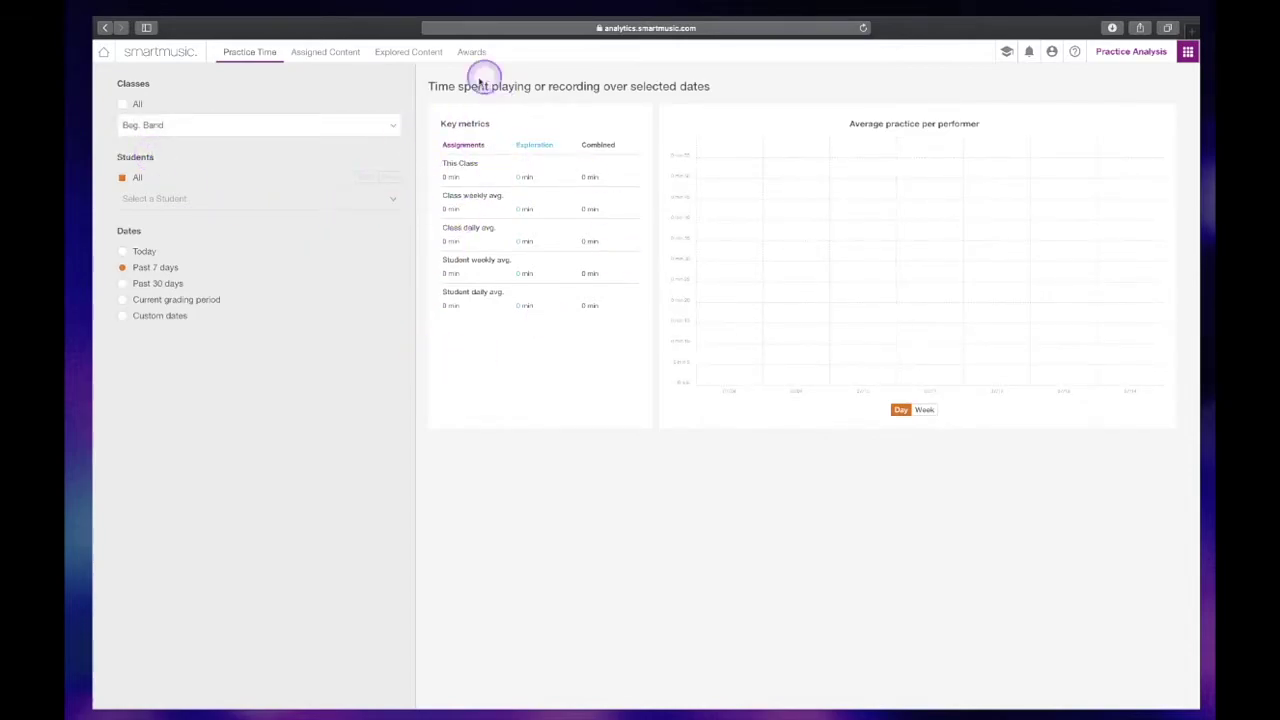
left_click(120, 255)
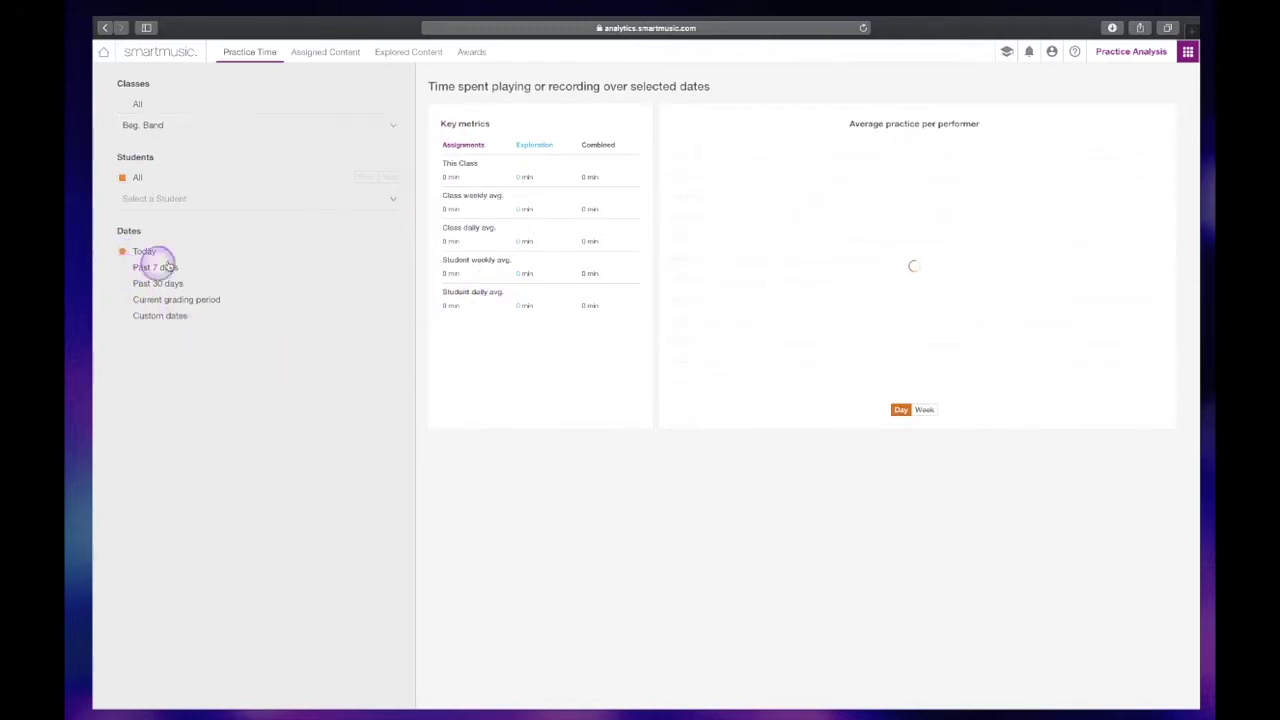
left_click(122, 302)
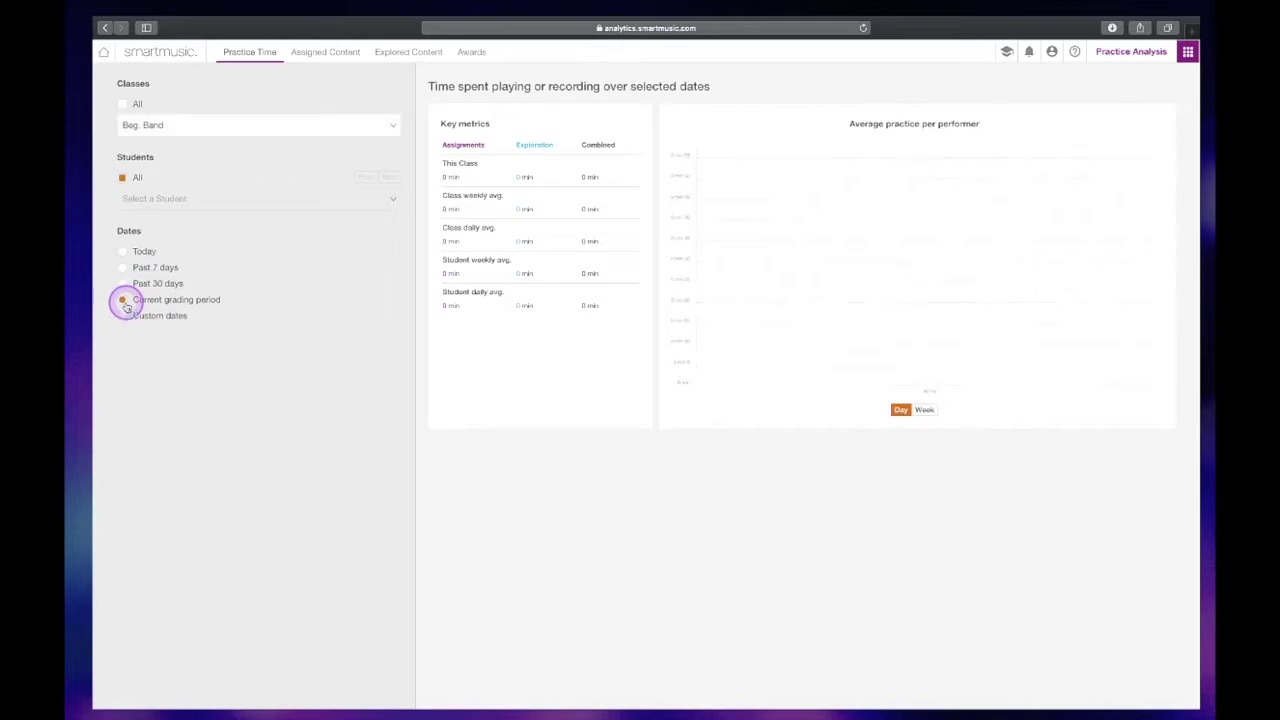
View the assigned content and explored content reports for the Beg. Band class
mouse_move(192, 22)
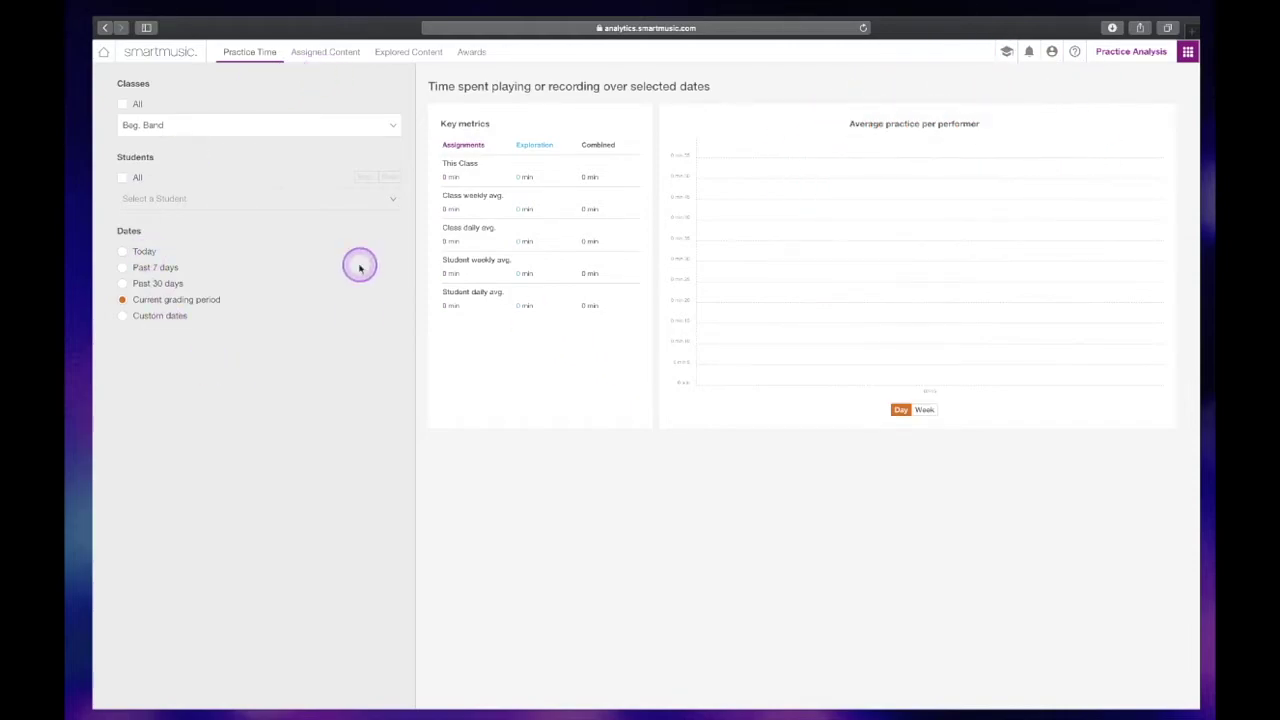
left_click(304, 53)
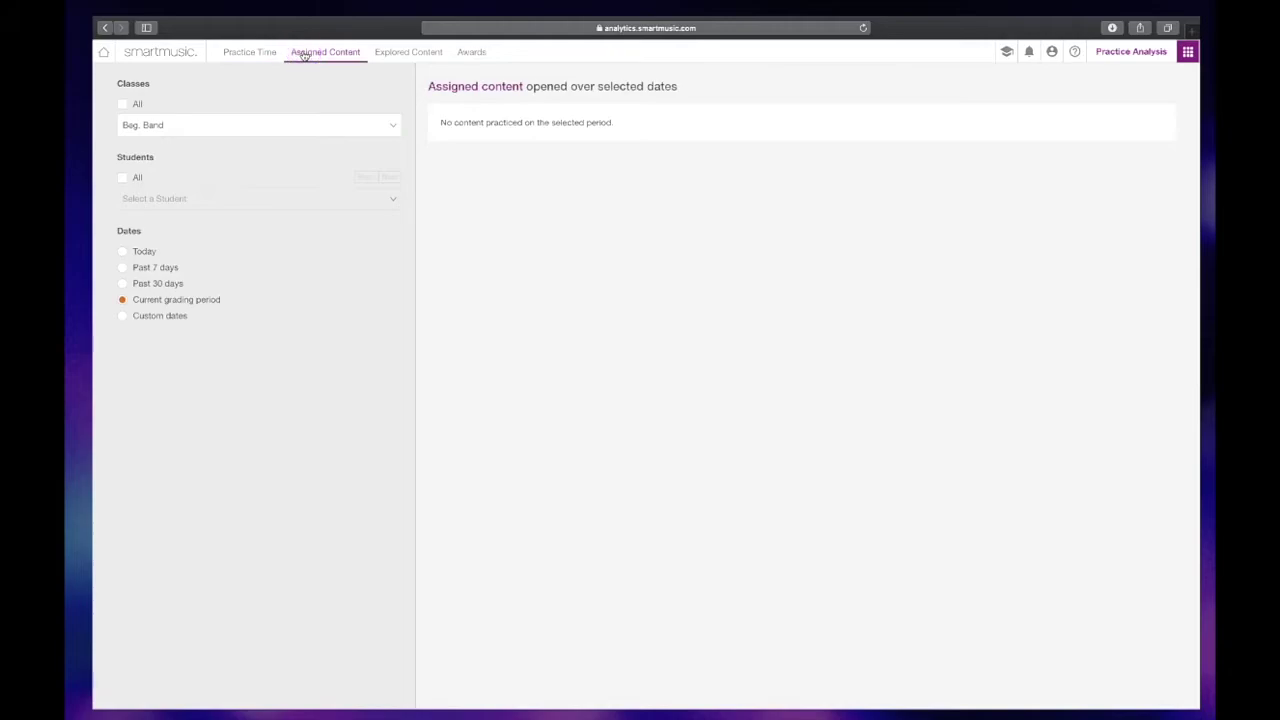
left_click(386, 53)
left_click(350, 54)
left_click(409, 52)
left_click(648, 263)
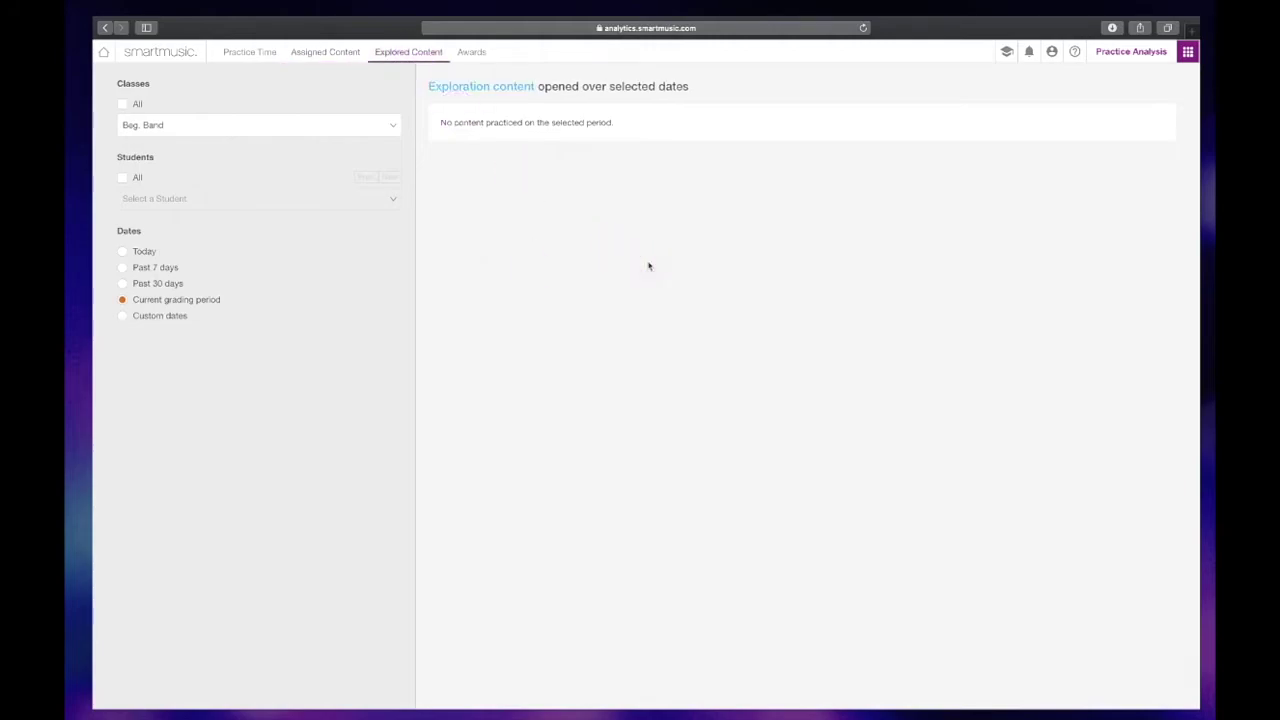
left_click(843, 171)
View the class awards and check the details of the Discipline award
left_click(468, 54)
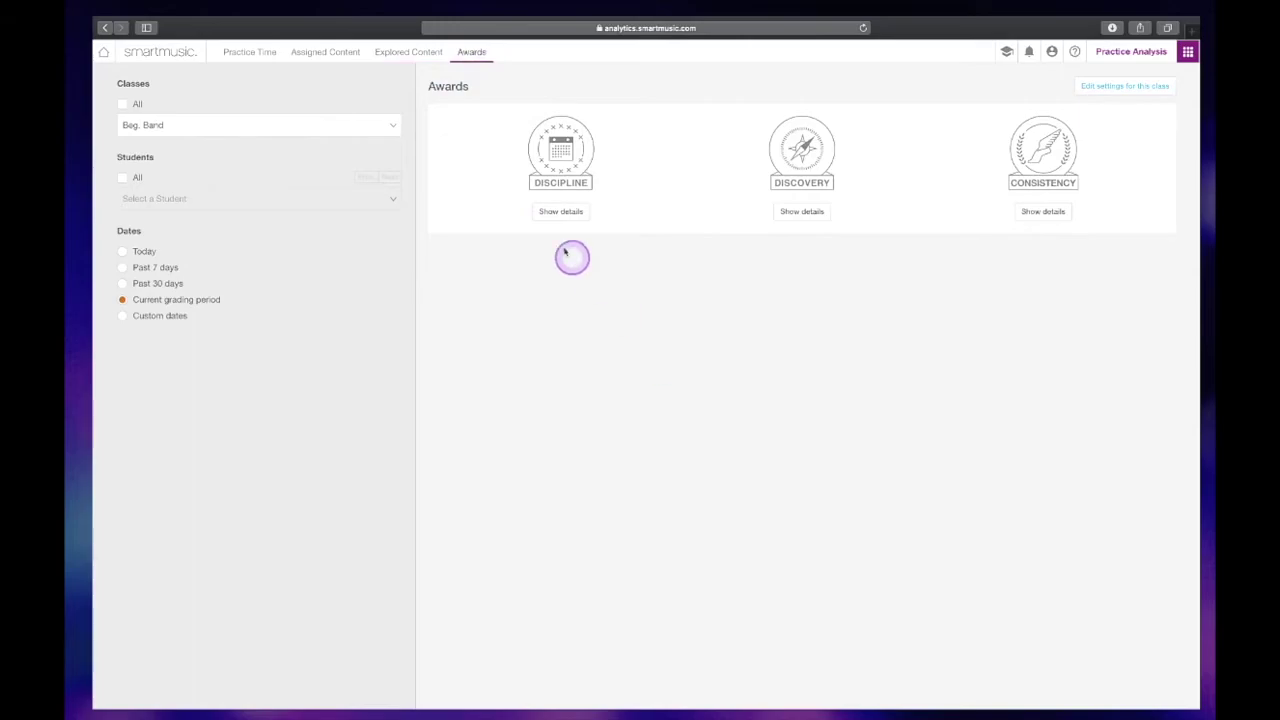
left_click(556, 213)
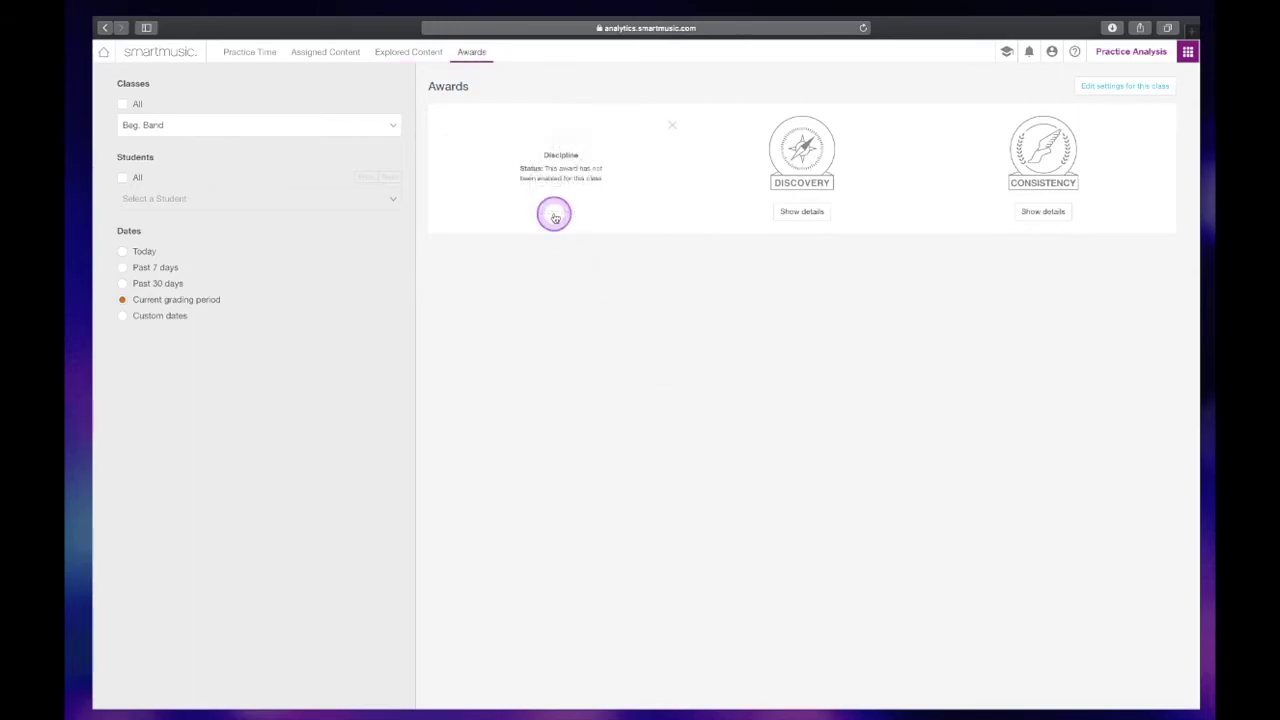
left_click(556, 216)
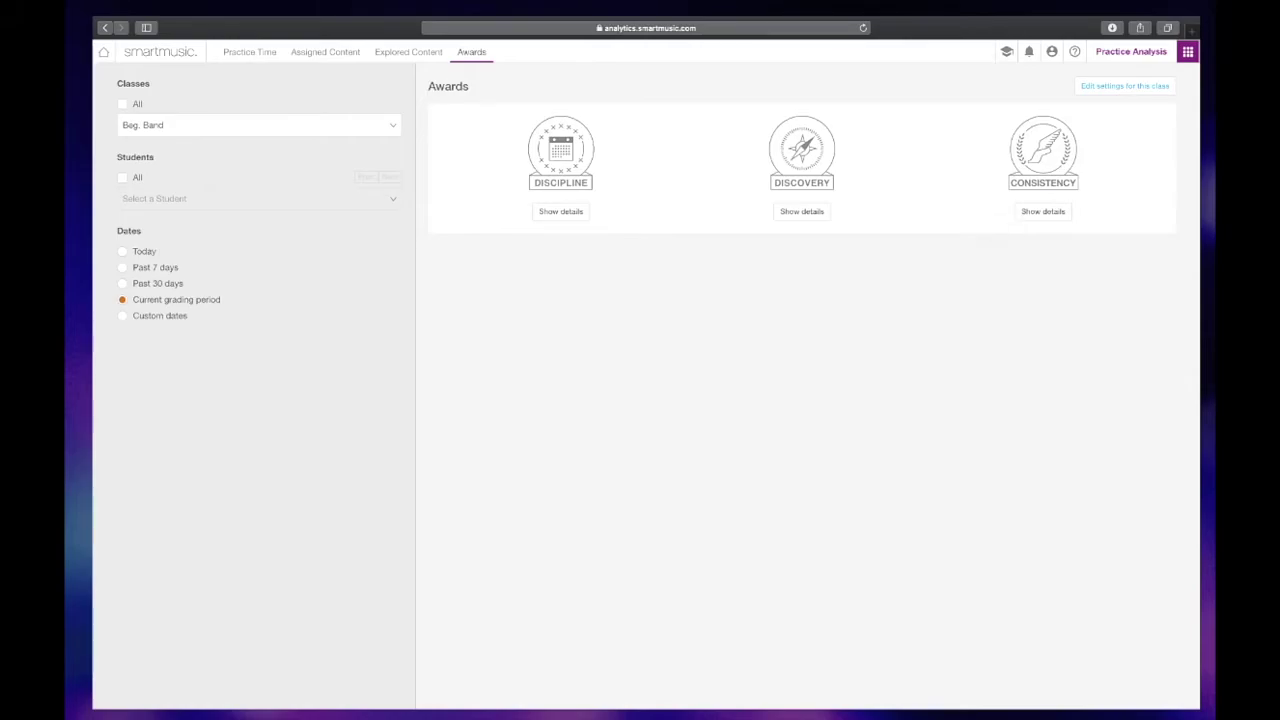
Open Gradebook for Teachers and select the Beg. Band class
left_click(1188, 52)
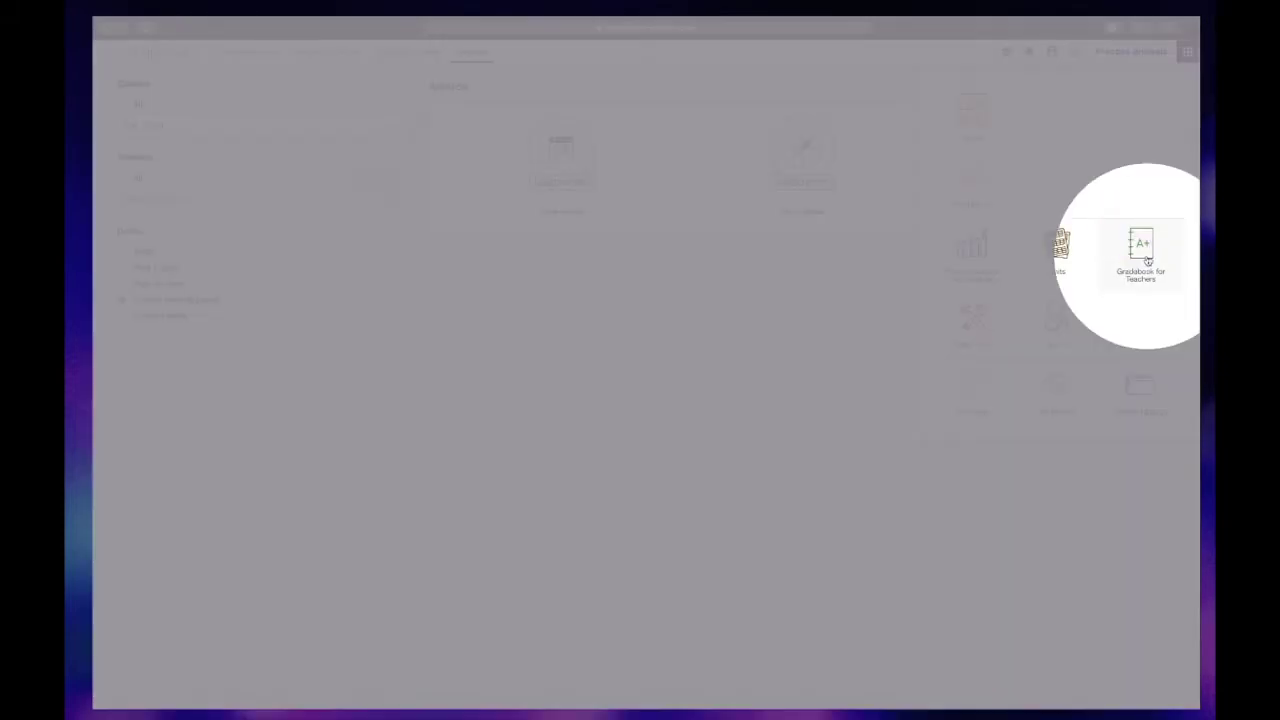
left_click(1143, 250)
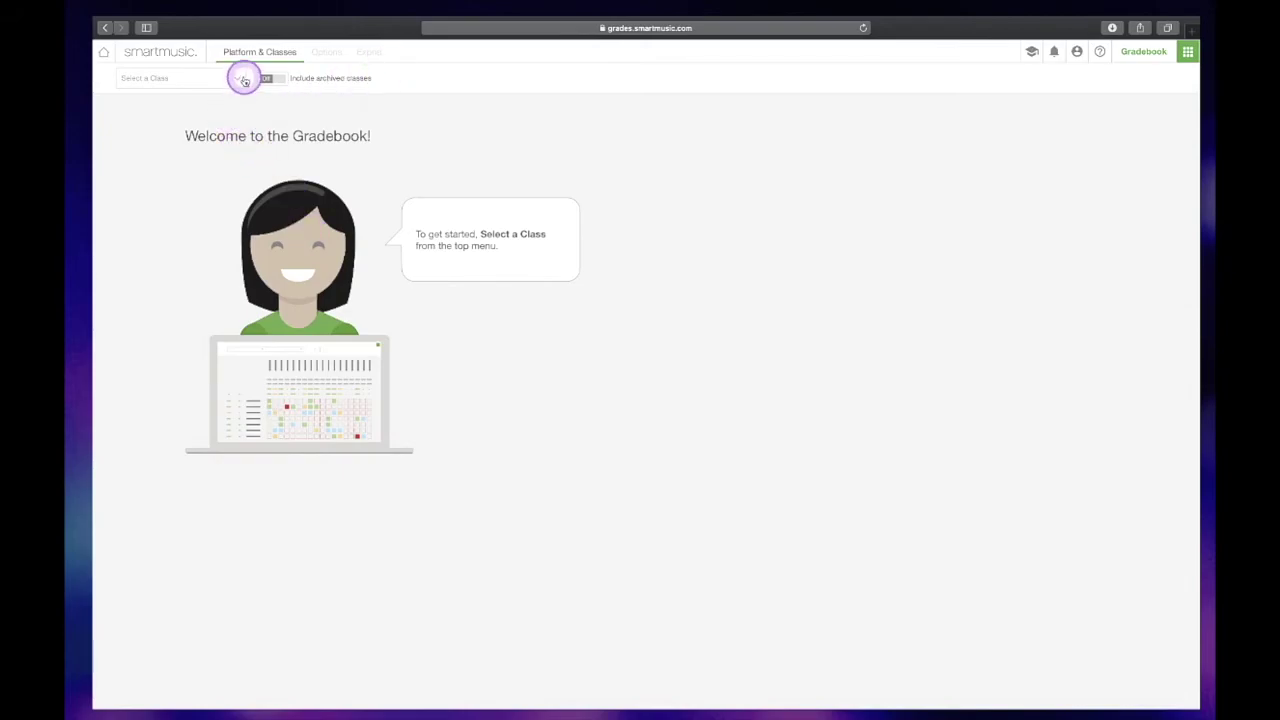
left_click(244, 80)
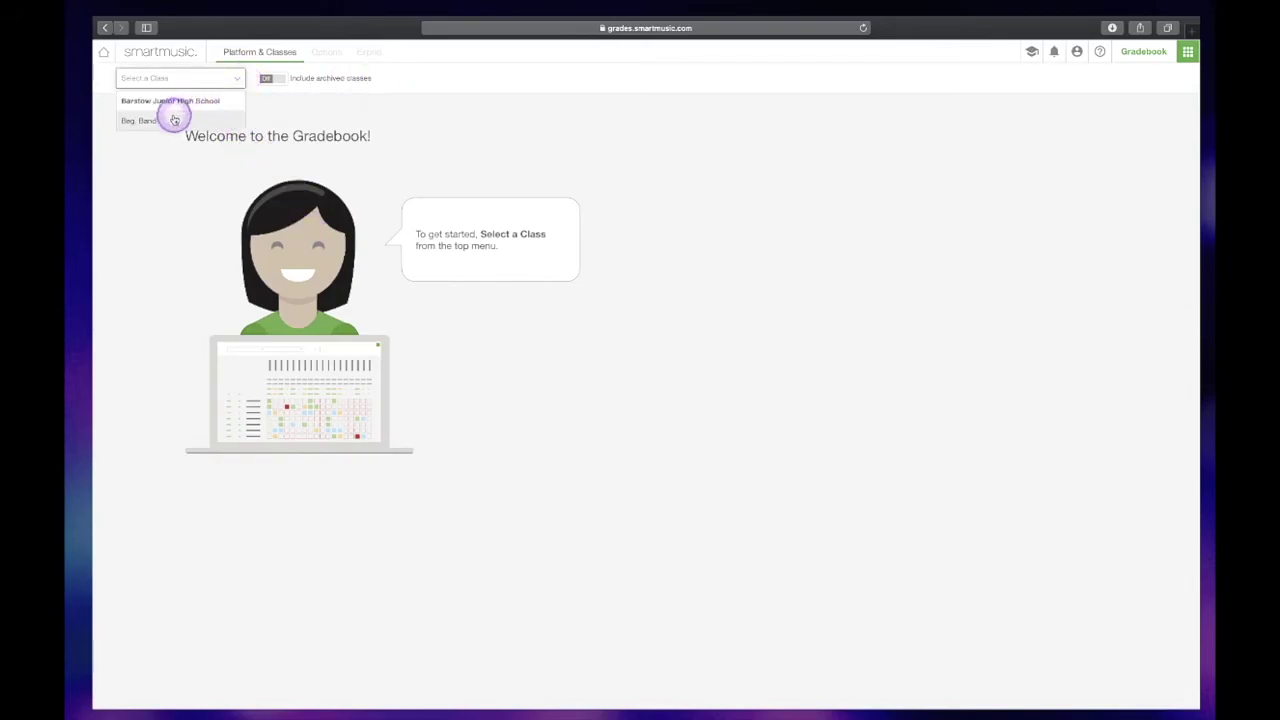
left_click(139, 124)
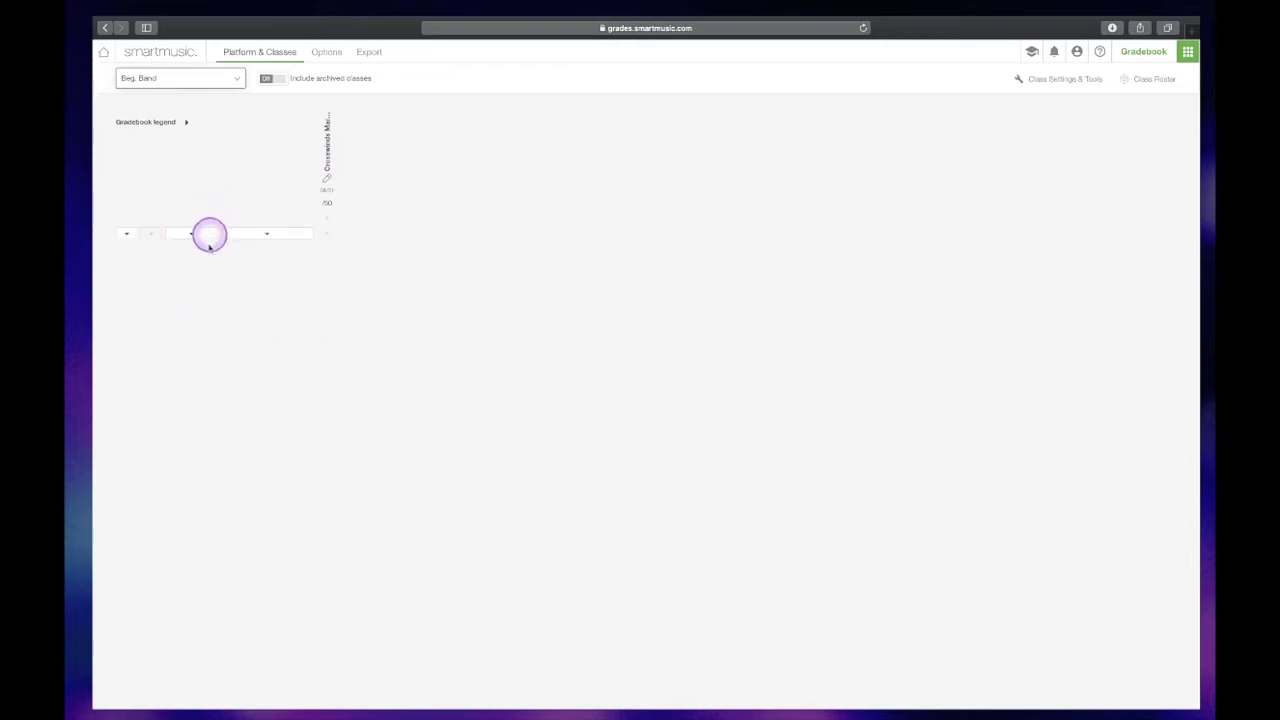
mouse_move(207, 268)
left_mouse_down()
mouse_move(166, 471)
mouse_move(190, 477)
mouse_move(217, 446)
left_mouse_up()
mouse_move(344, 162)
left_mouse_down()
mouse_move(745, 148)
mouse_move(708, 171)
left_mouse_up()
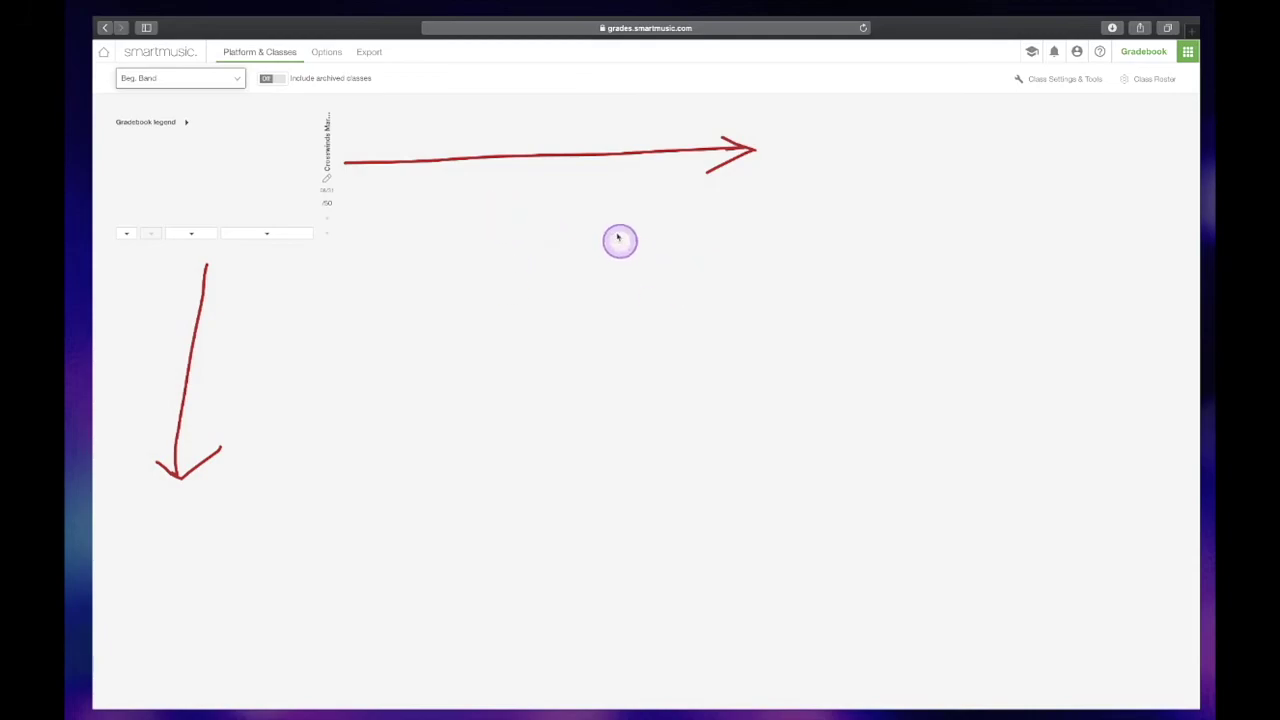
left_click_drag(518, 258, 706, 322)
left_click_drag(644, 258, 561, 378)
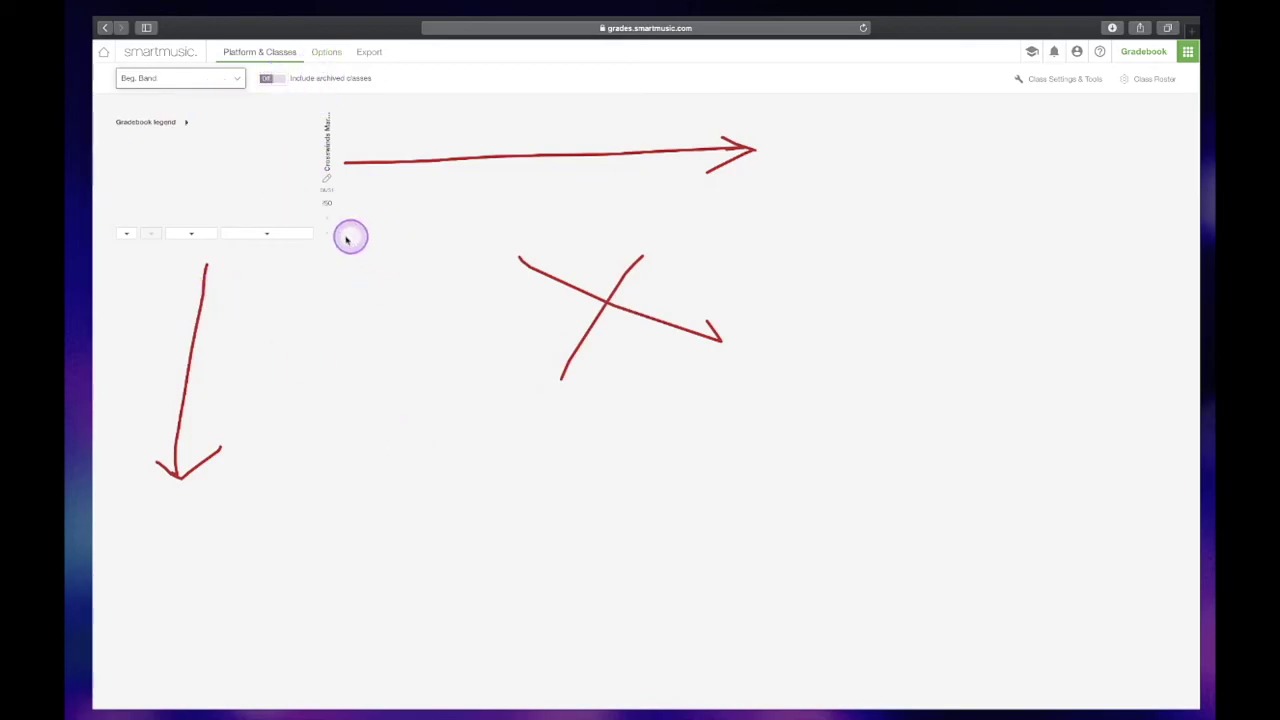
left_click_drag(331, 228, 338, 229)
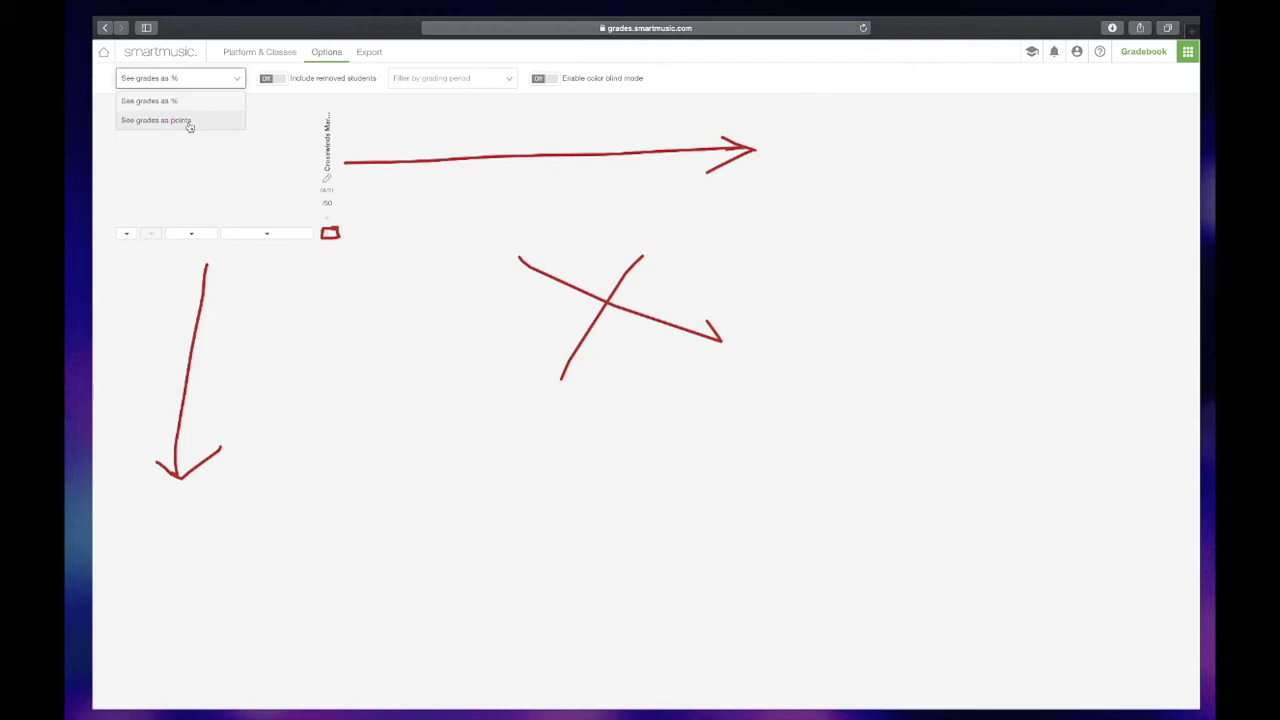
Choose to see gradebook grades as % and open the export options
left_click(186, 100)
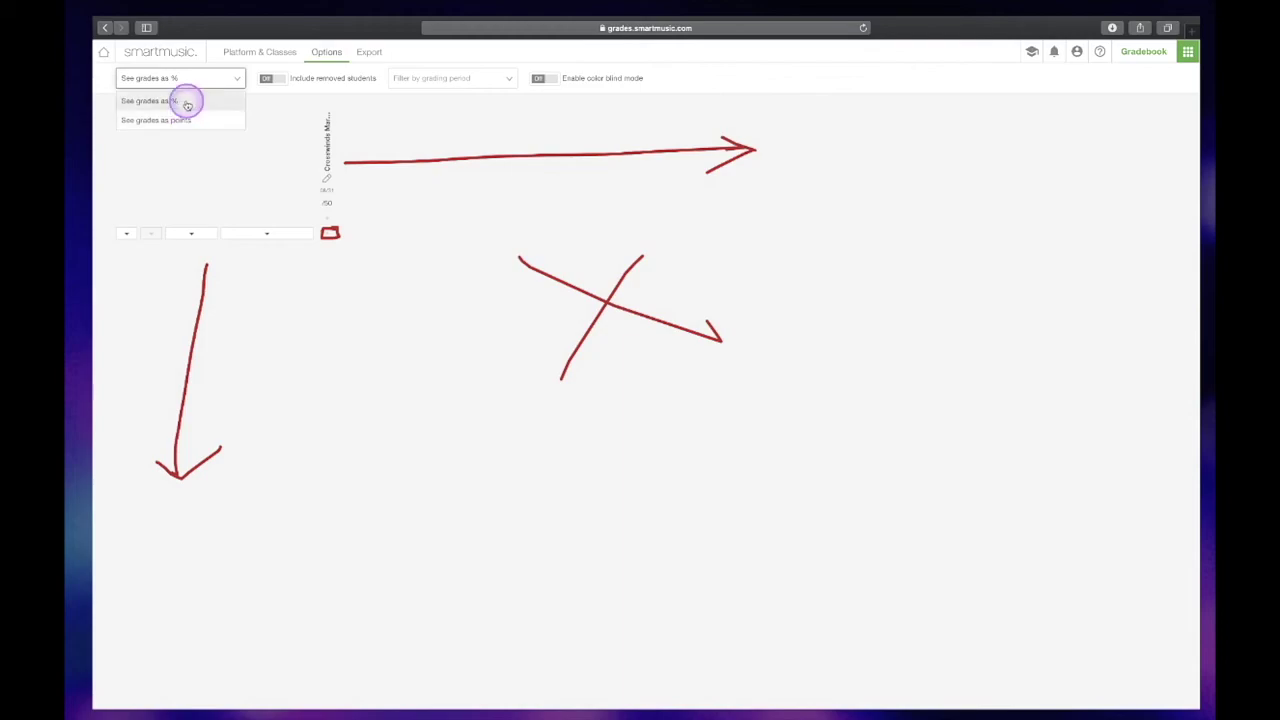
left_click(365, 53)
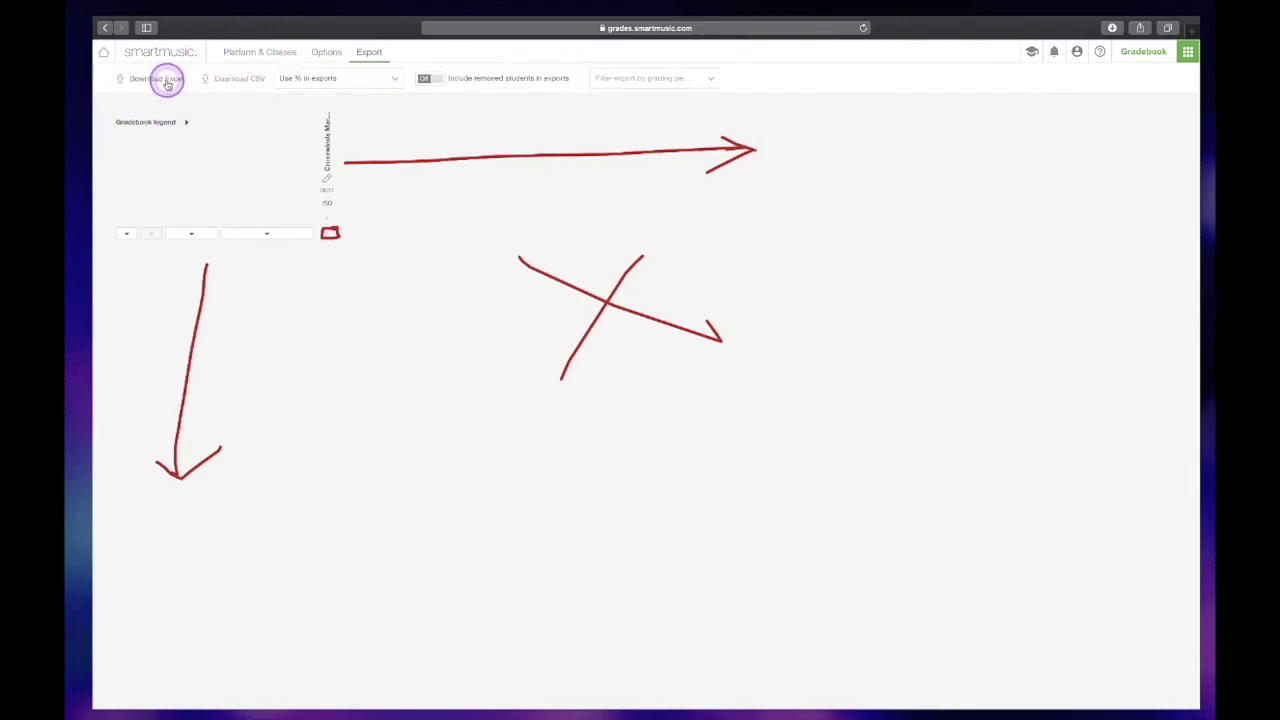